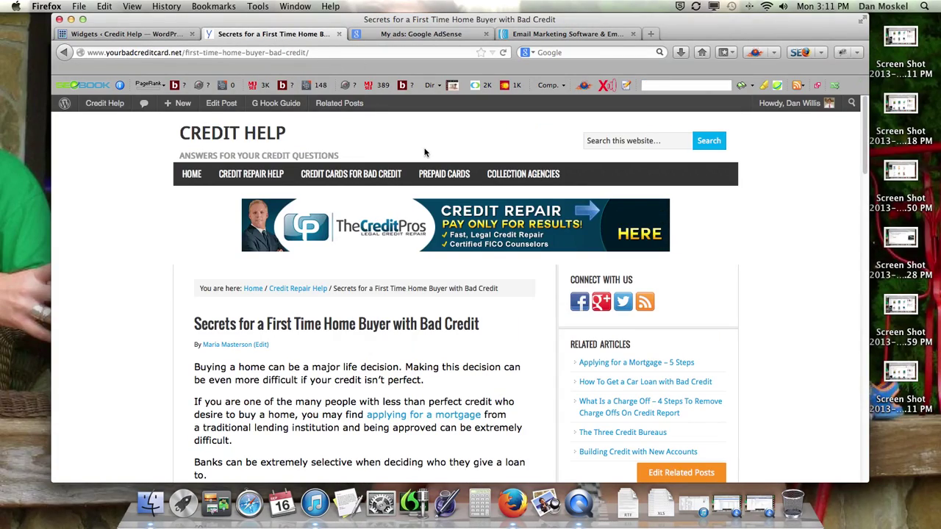
Step: Examine the email sign-up form and the ads below the home buyer post
scroll(423, 150, down, 20)
scroll(423, 150, down, 3)
scroll(430, 146, up, 3)
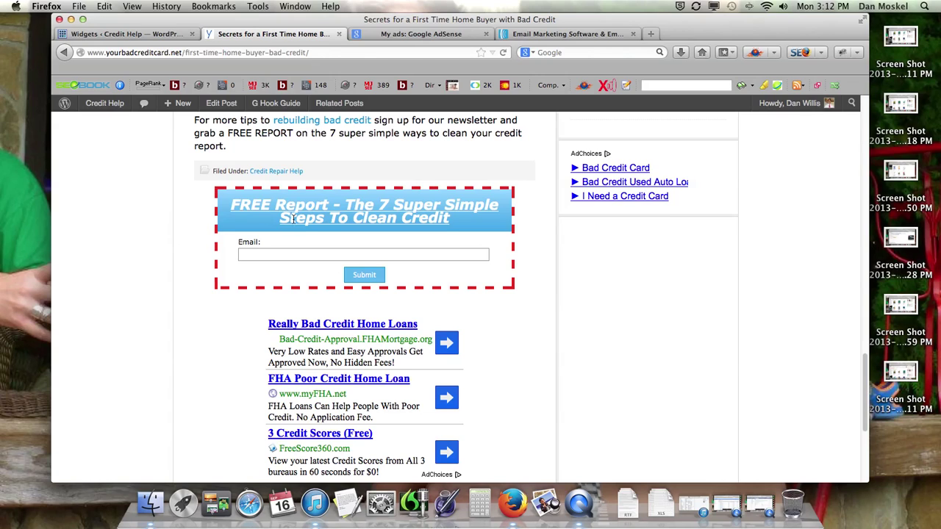
scroll(293, 218, up, 15)
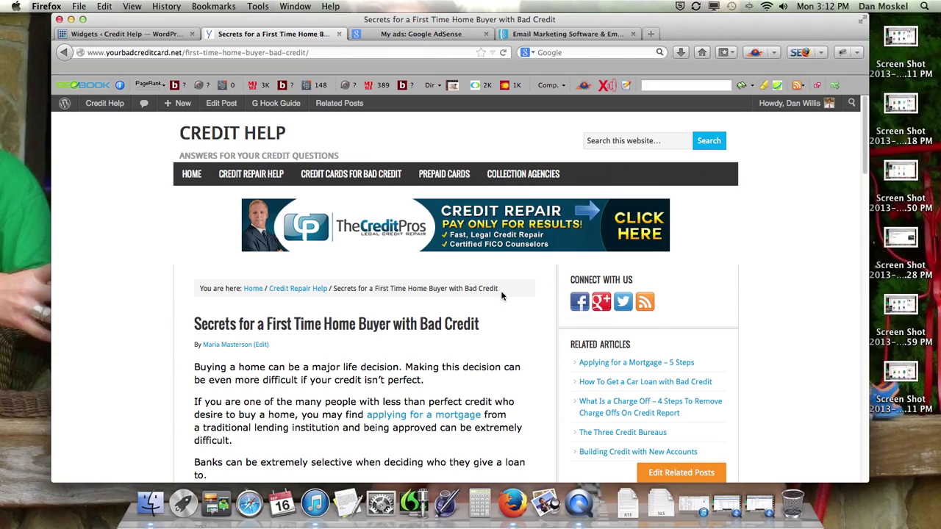
Step: Switch to AWeber, log in with the prefilled credentials, and dismiss the password-saving prompt and the setup wizard
click(570, 34)
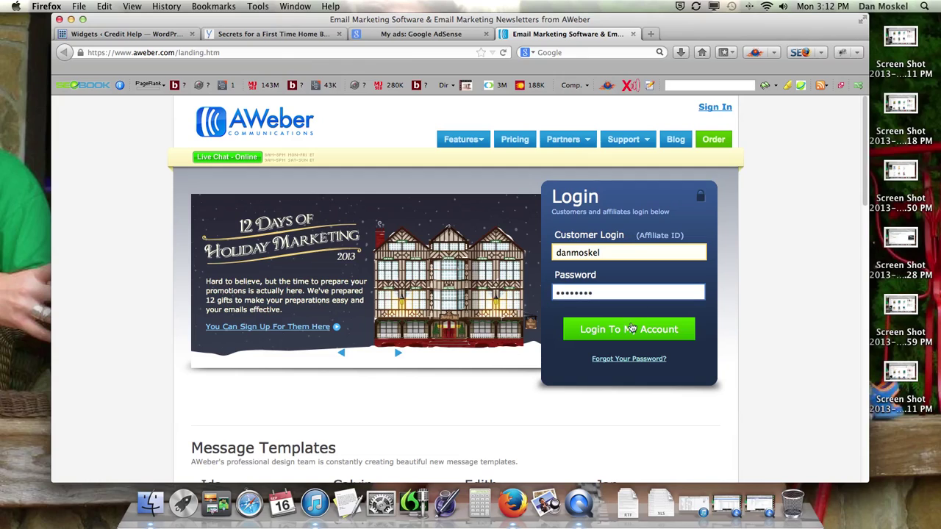
click(636, 337)
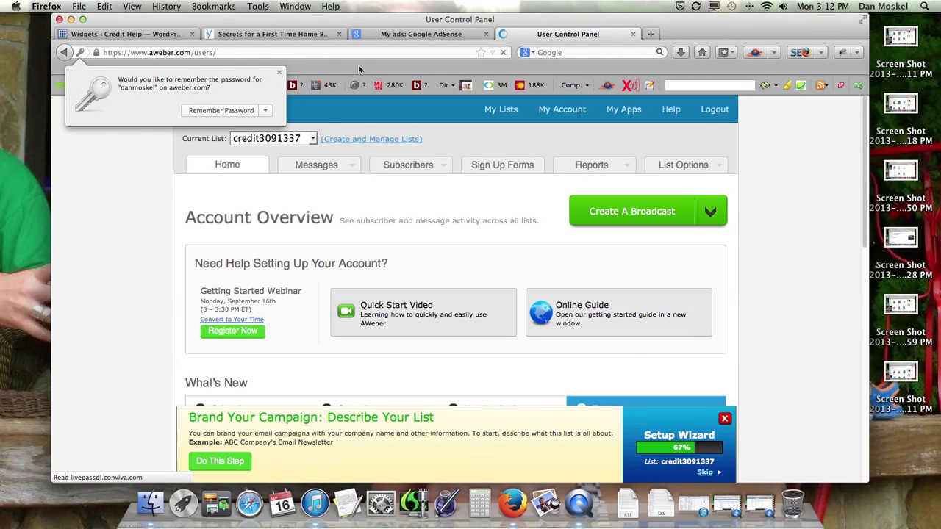
click(278, 72)
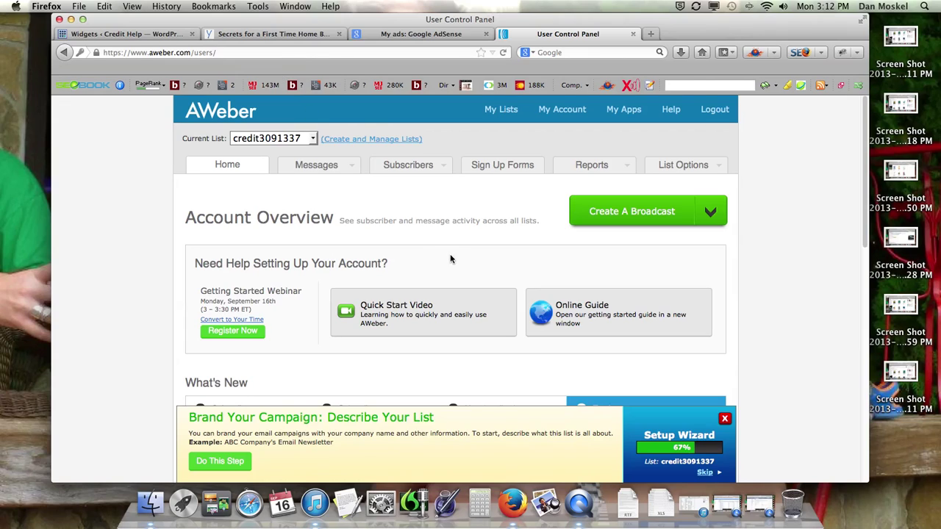
click(725, 419)
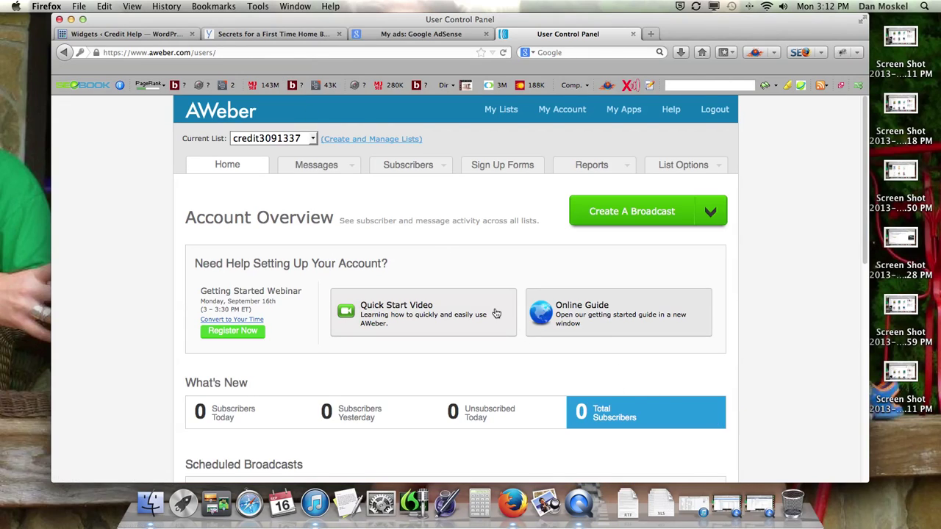
Step: Look over the account overview and make a copy of the "Bottom Form - 7 steps" sign up form
scroll(494, 323, down, 5)
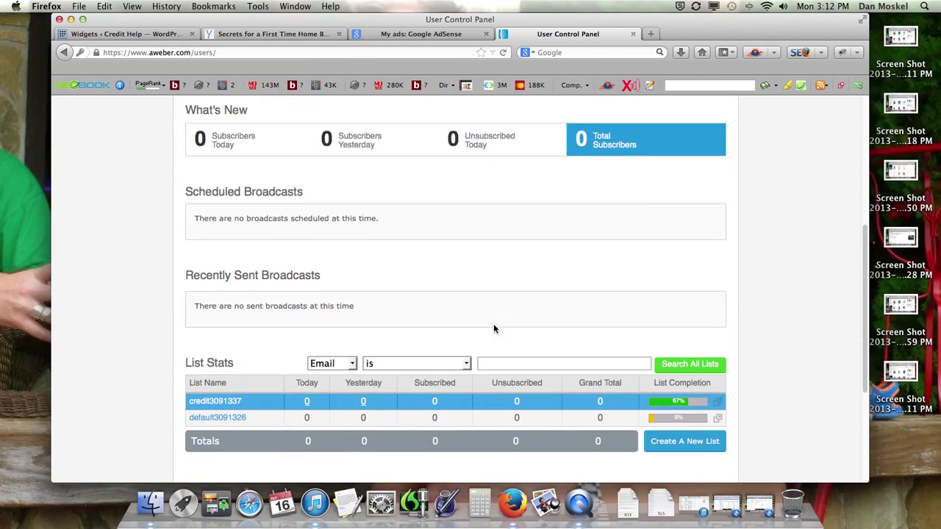
scroll(492, 327, up, 4)
scroll(487, 326, up, 1)
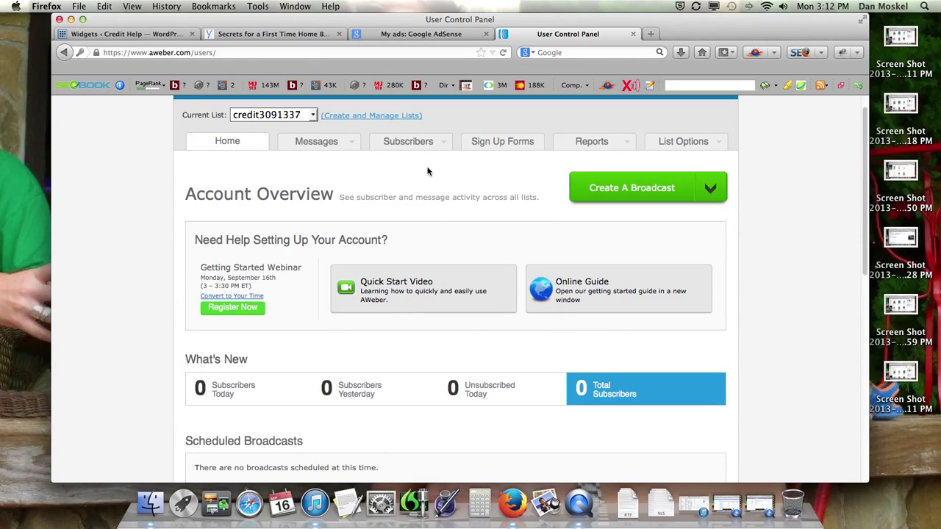
scroll(420, 180, down, 2)
scroll(420, 180, up, 3)
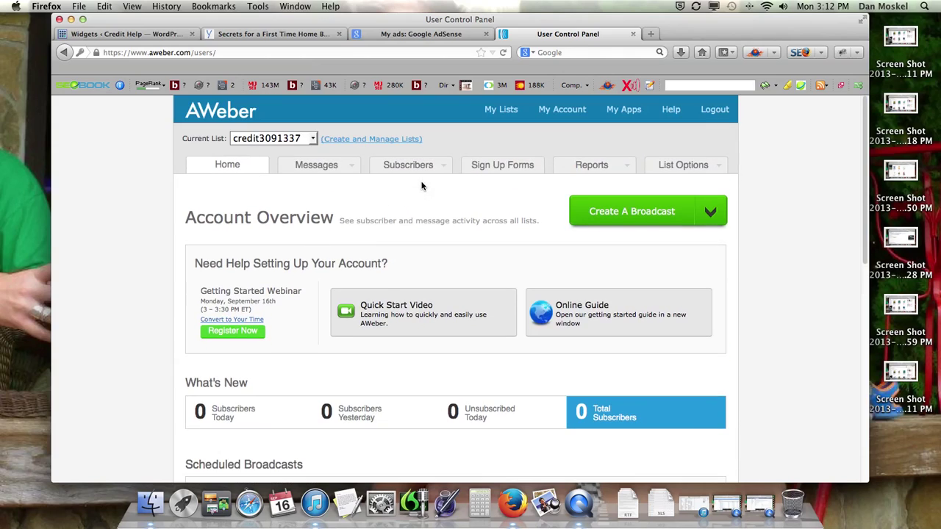
click(507, 167)
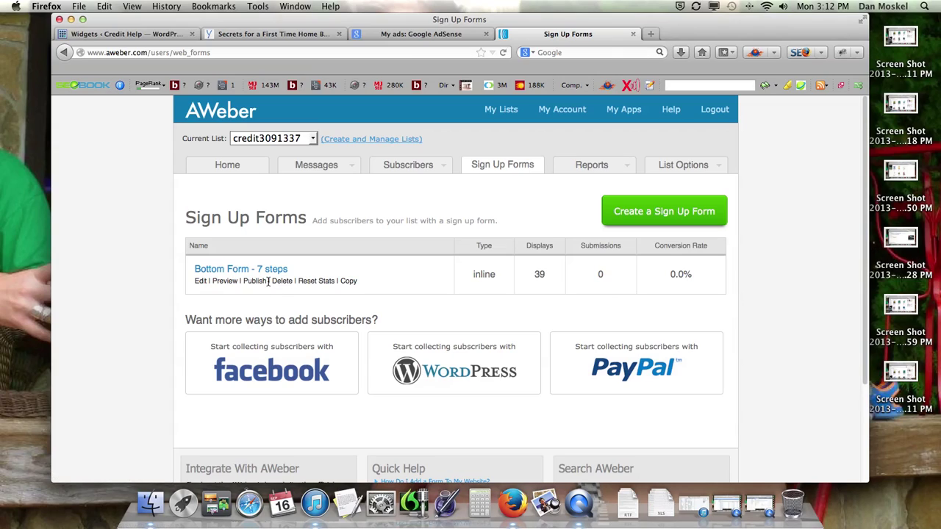
click(349, 284)
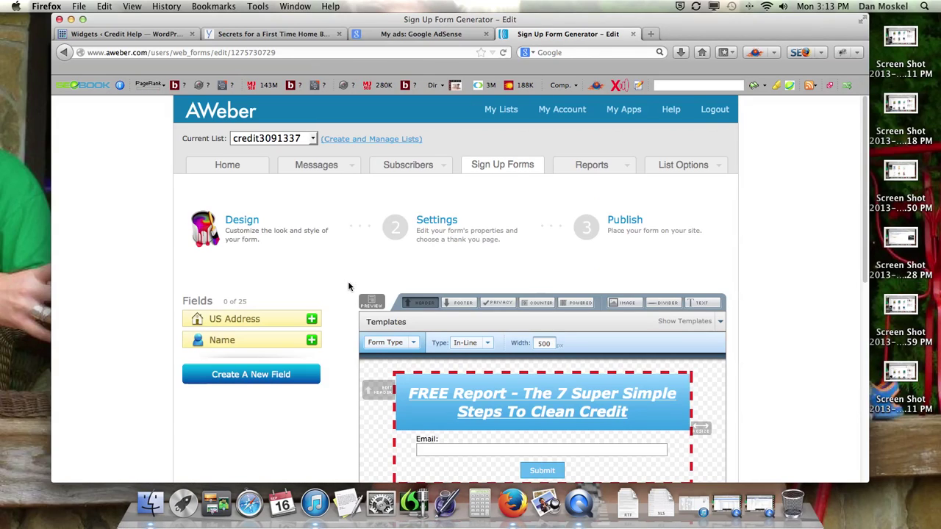
Step: Narrow the copied form to about 259 px and reduce all of its header text to 14px
scroll(349, 287, down, 4)
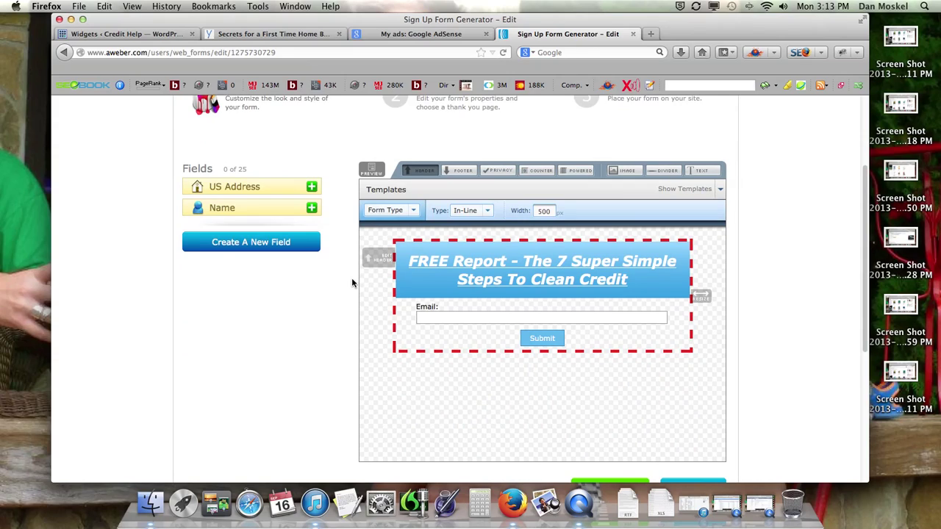
drag(695, 295, 617, 300)
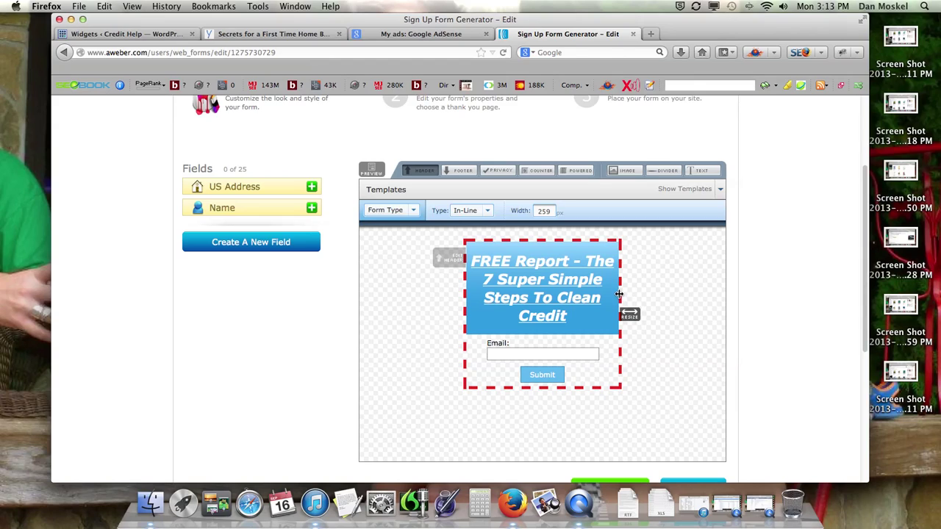
click(569, 316)
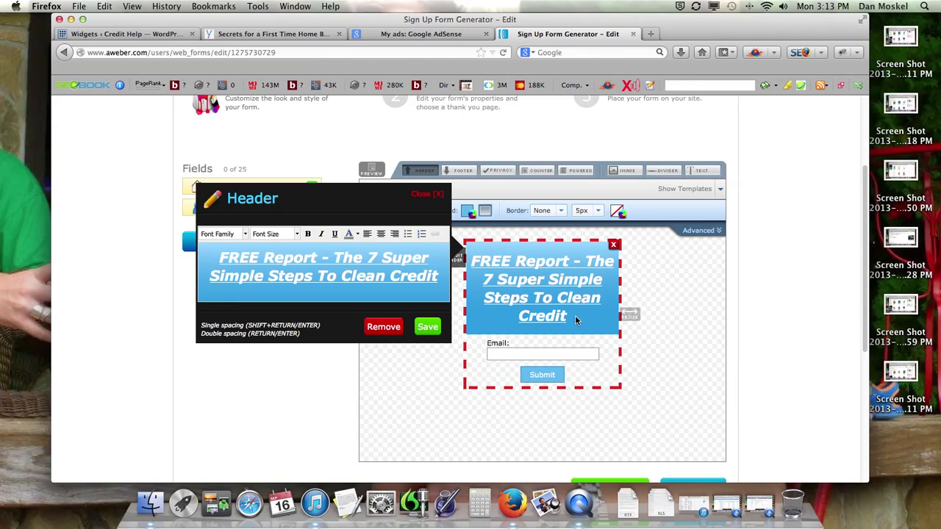
click(426, 278)
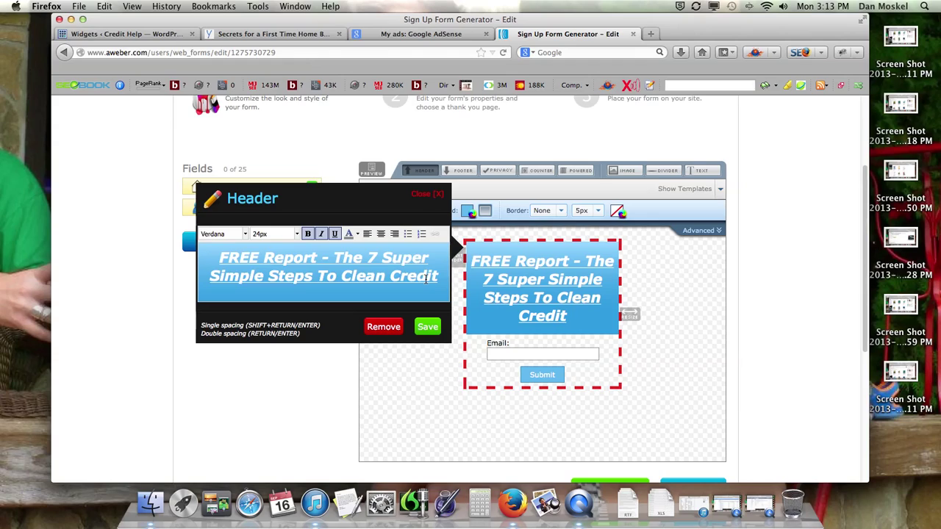
triple_click(426, 278)
click(296, 234)
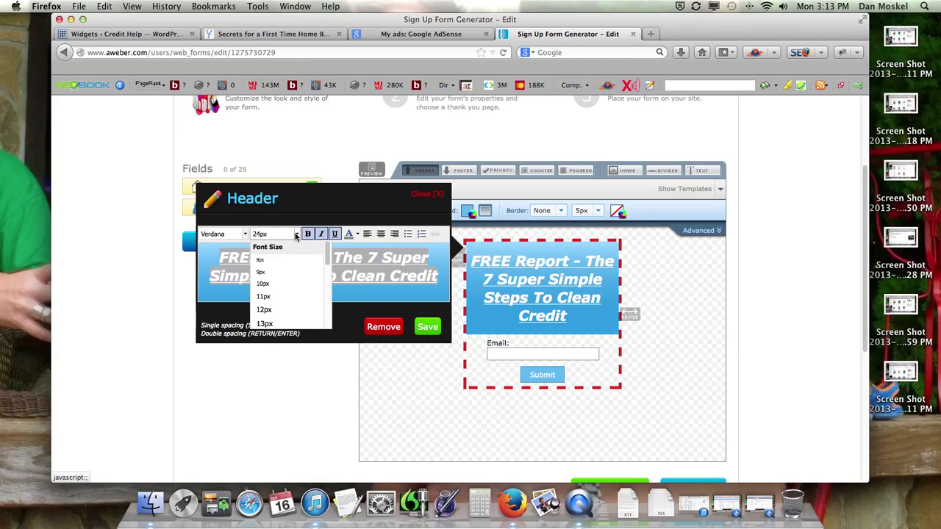
scroll(274, 318, down, 1)
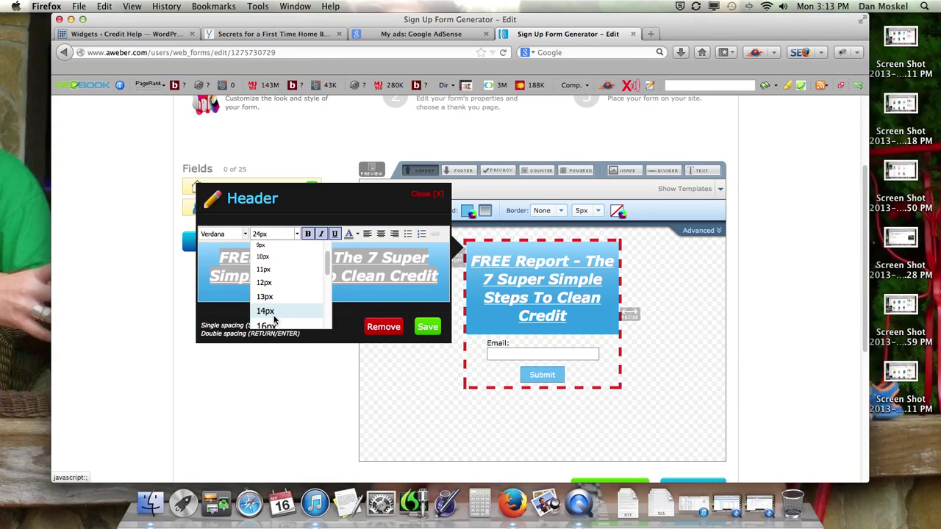
click(273, 313)
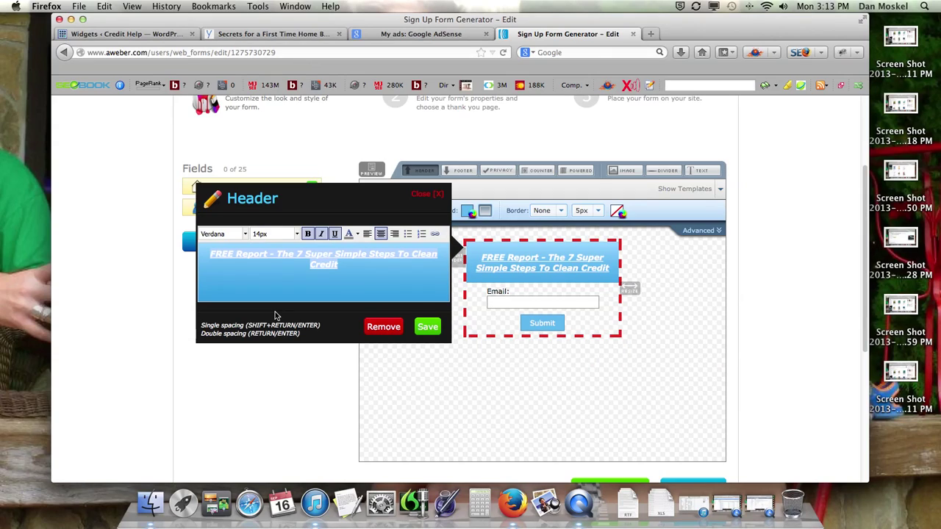
Step: Enlarge the header text through 16px to 18px, save it, and expand the header's advanced options
click(296, 235)
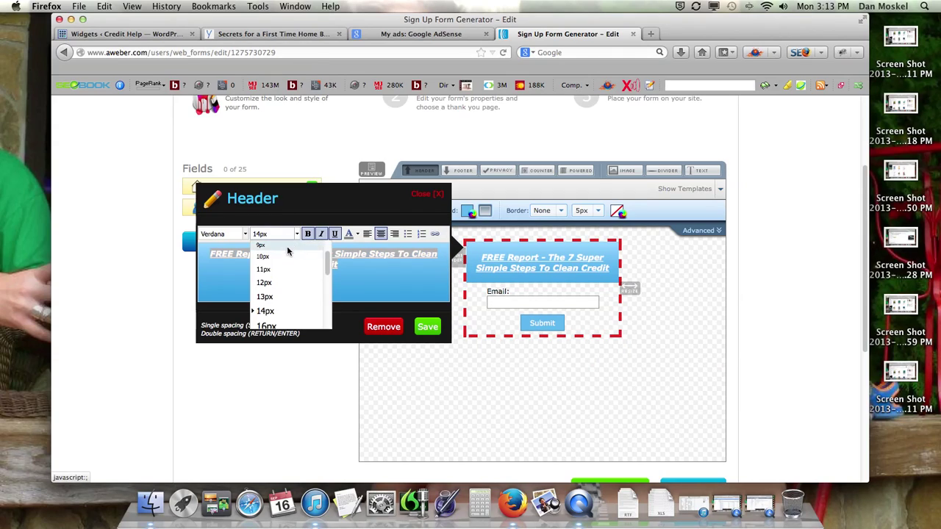
scroll(273, 296, down, 1)
click(275, 299)
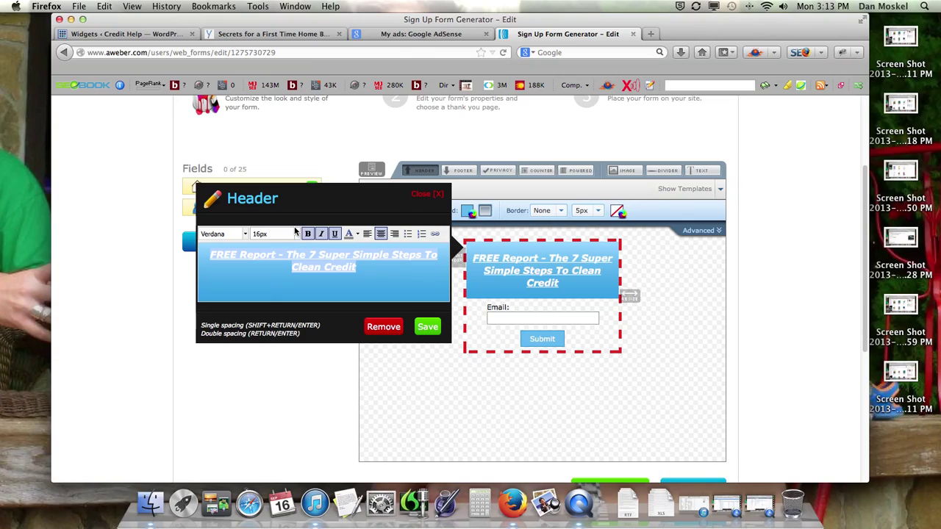
click(295, 234)
click(278, 312)
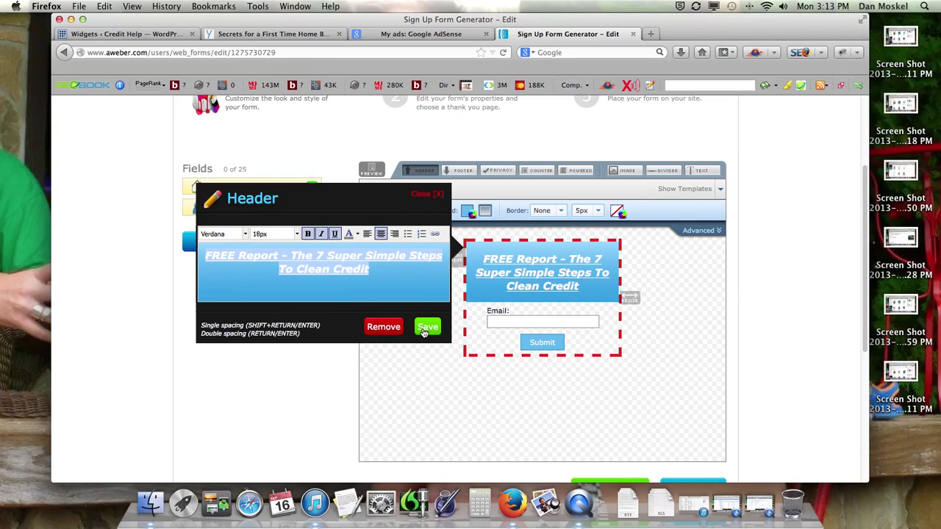
click(426, 328)
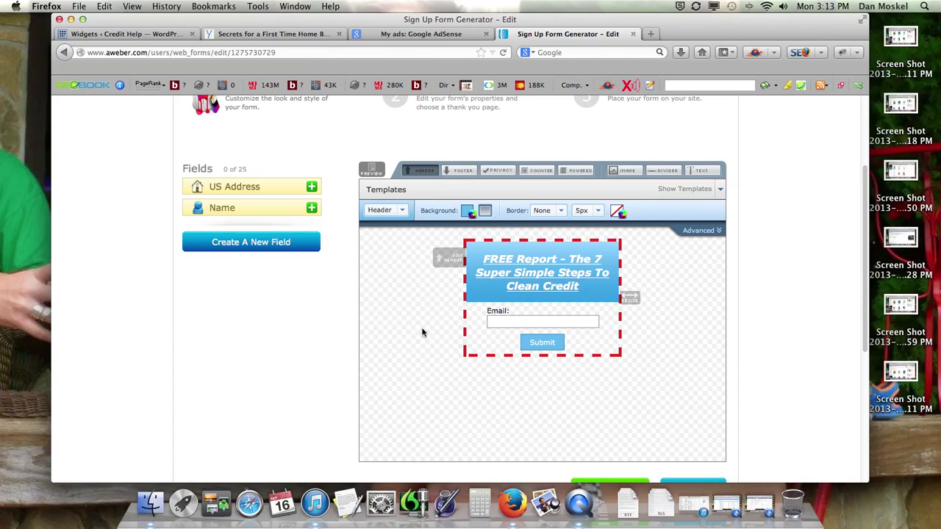
click(703, 231)
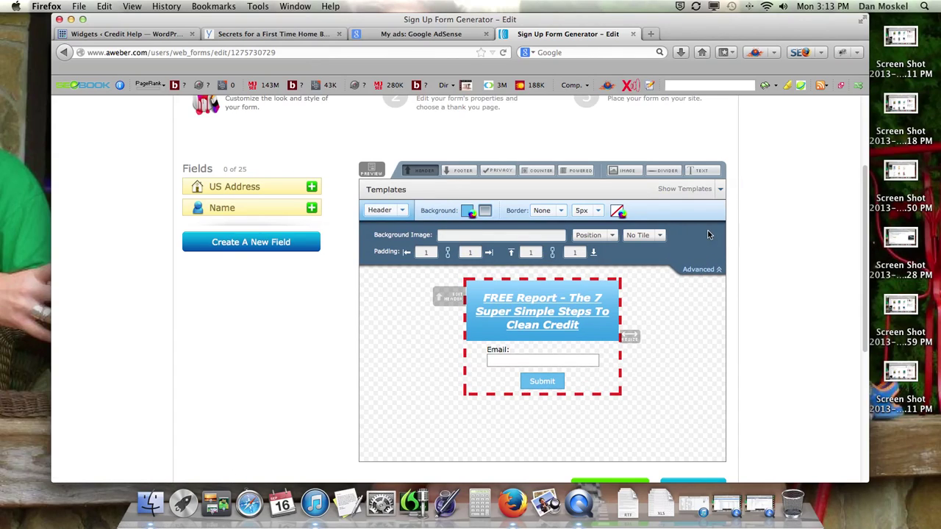
Step: Continue to the form's settings and rename it "Sidebar Form - 7 steps"
scroll(758, 275, down, 3)
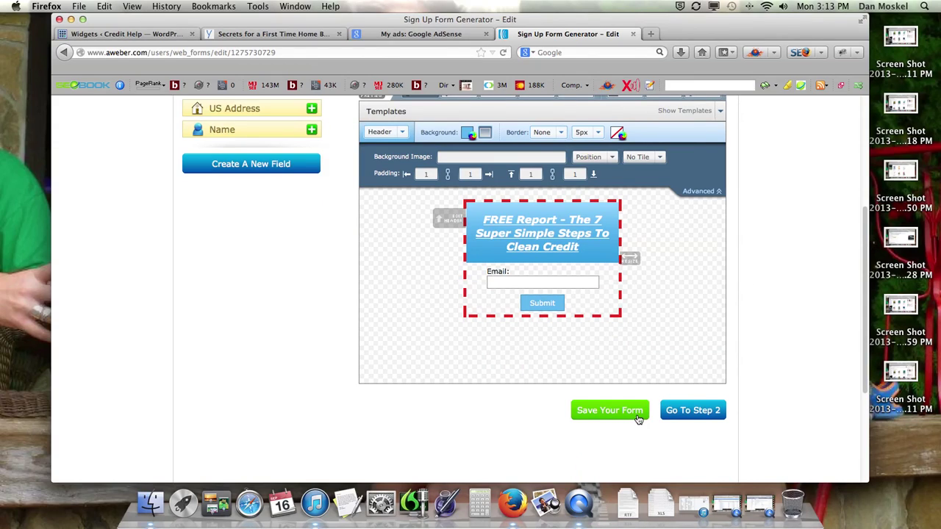
click(676, 412)
scroll(500, 369, down, 2)
click(299, 284)
drag(330, 294, 204, 303)
key(Right)
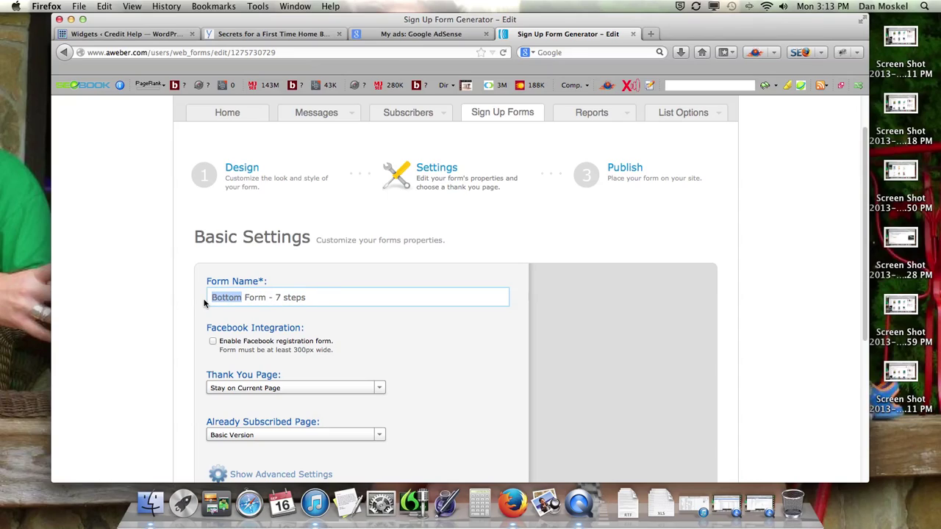
text(Sidebar)
Step: Proceed to the publishing stage and save the form
scroll(346, 294, down, 3)
scroll(305, 414, down, 2)
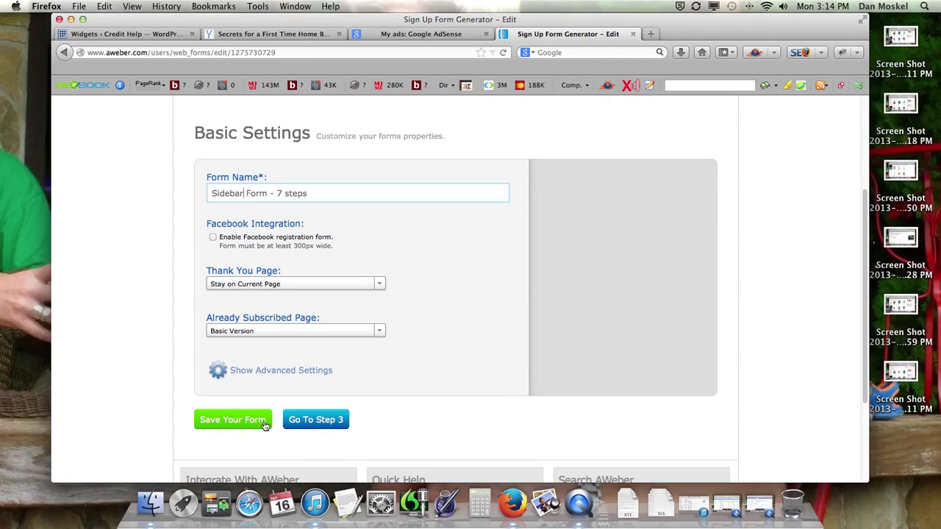
click(308, 420)
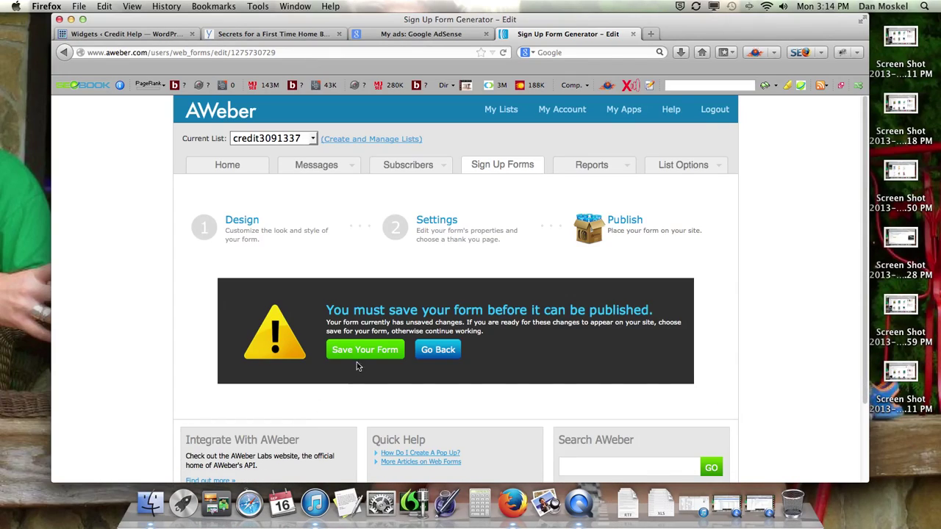
click(369, 351)
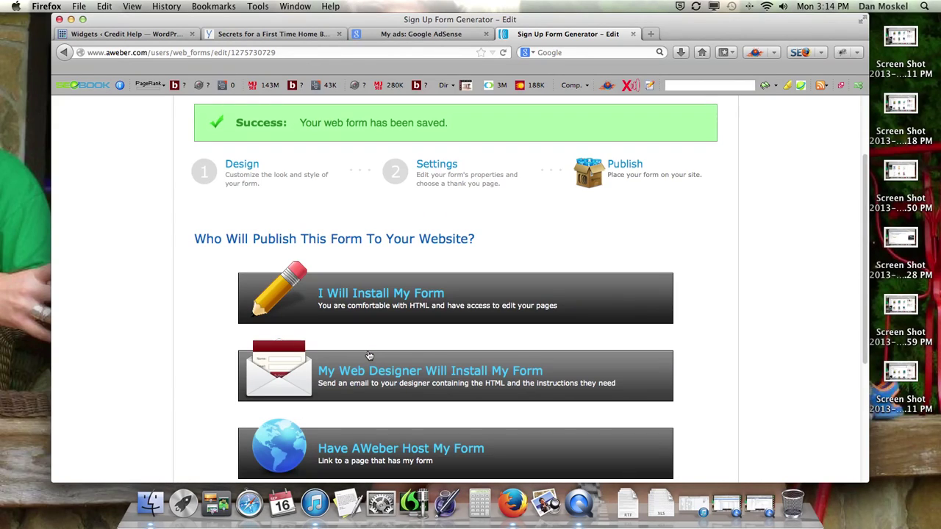
Step: Choose to install the form yourself and cut its JavaScript snippet to the clipboard
click(430, 302)
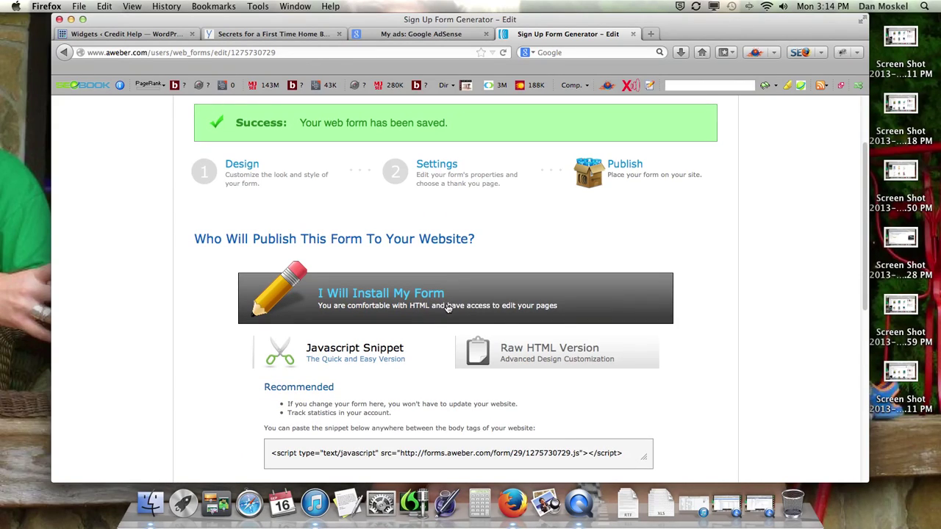
scroll(446, 308, down, 5)
click(524, 294)
key(super+x)
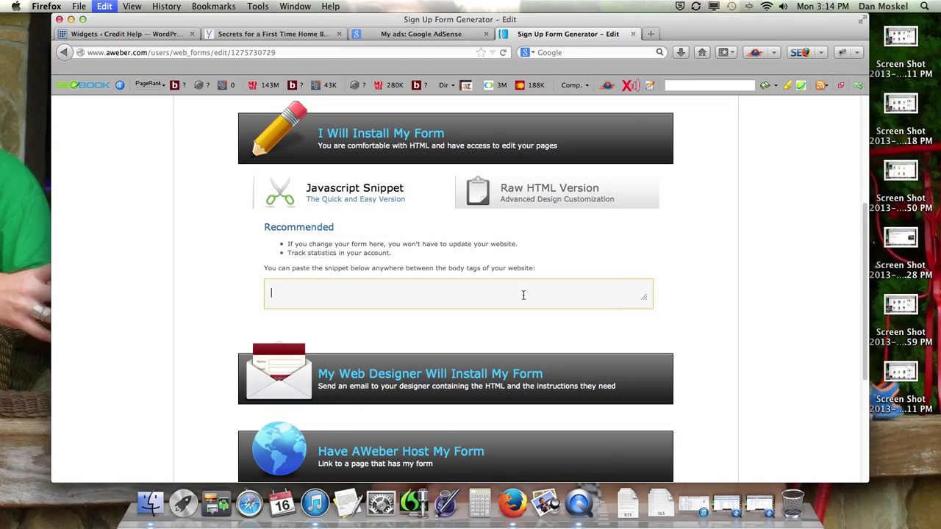
Step: Collapse the open ad Text widget in WordPress, check the ad's spot in the post's sidebar, and return to the widgets page
click(169, 36)
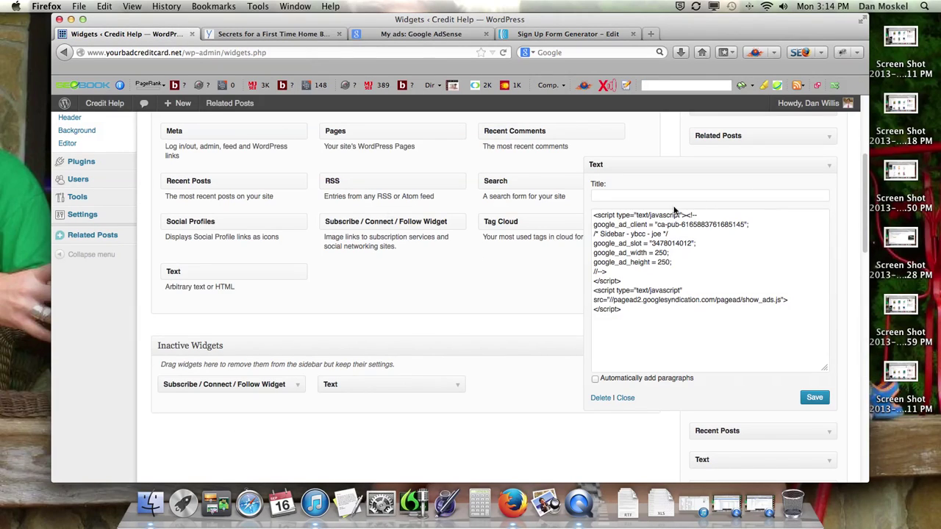
click(831, 166)
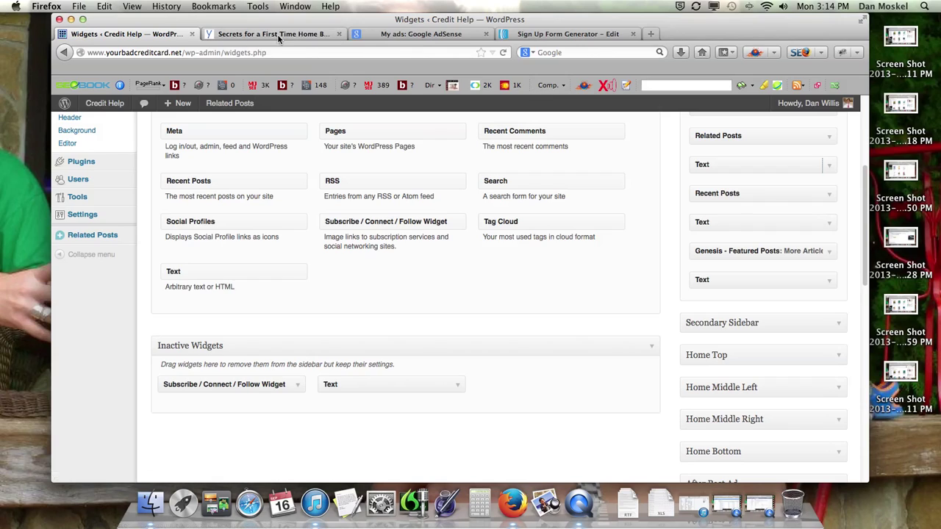
click(278, 36)
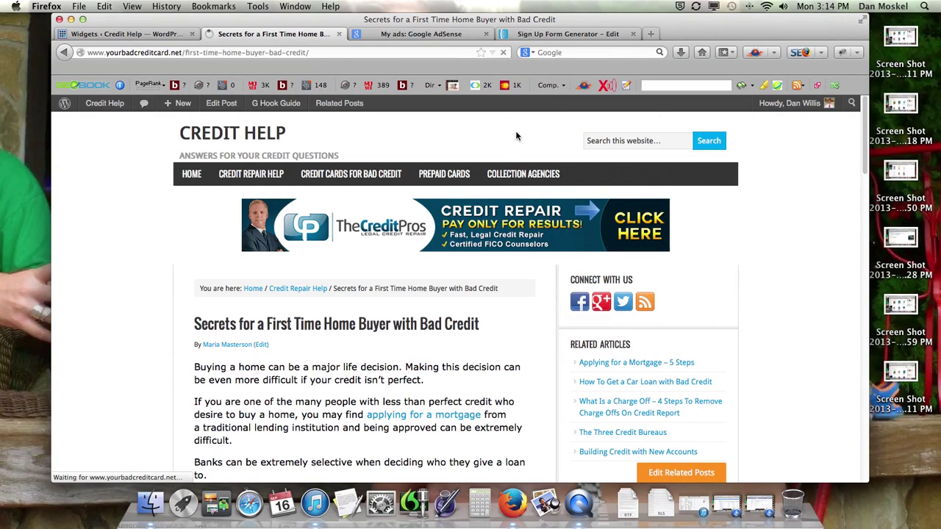
scroll(519, 138, down, 5)
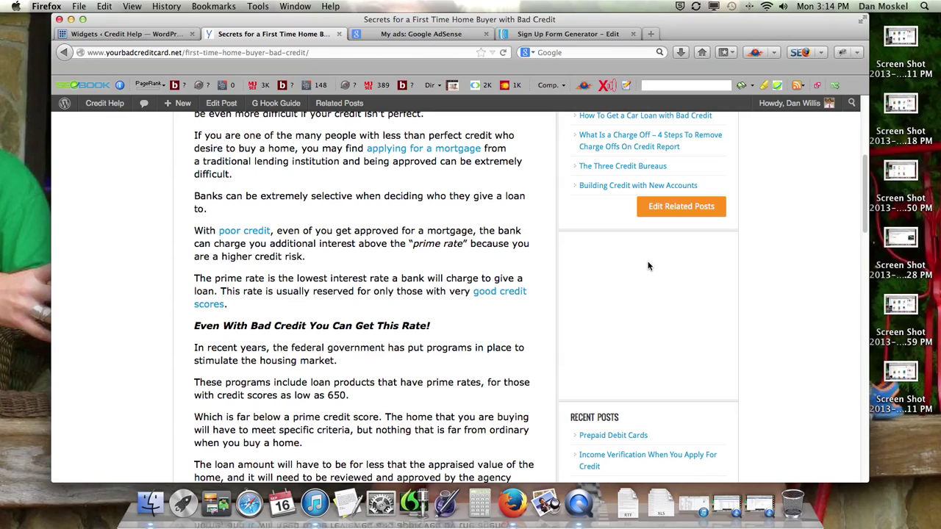
click(127, 34)
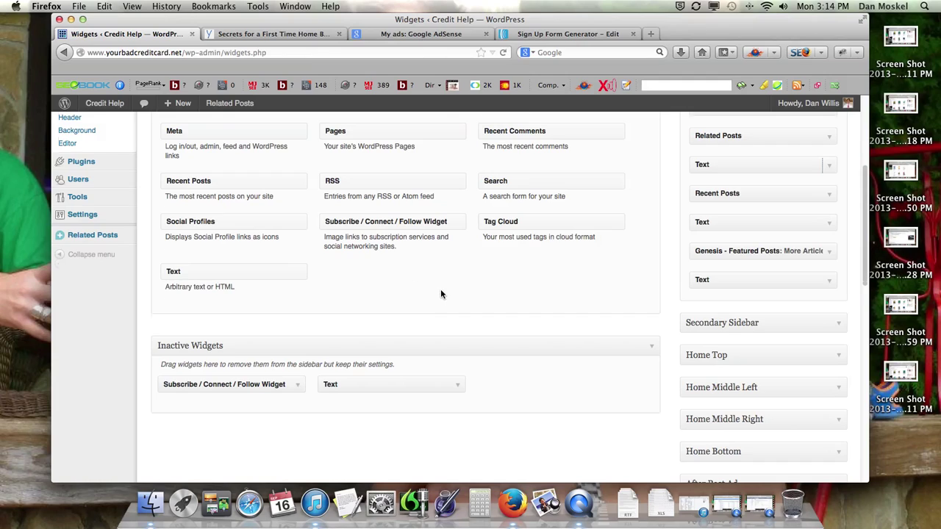
Step: Add a Text widget at the start of the Primary Sidebar, paste the form's JavaScript snippet into it, save it and collapse it
scroll(440, 295, up, 3)
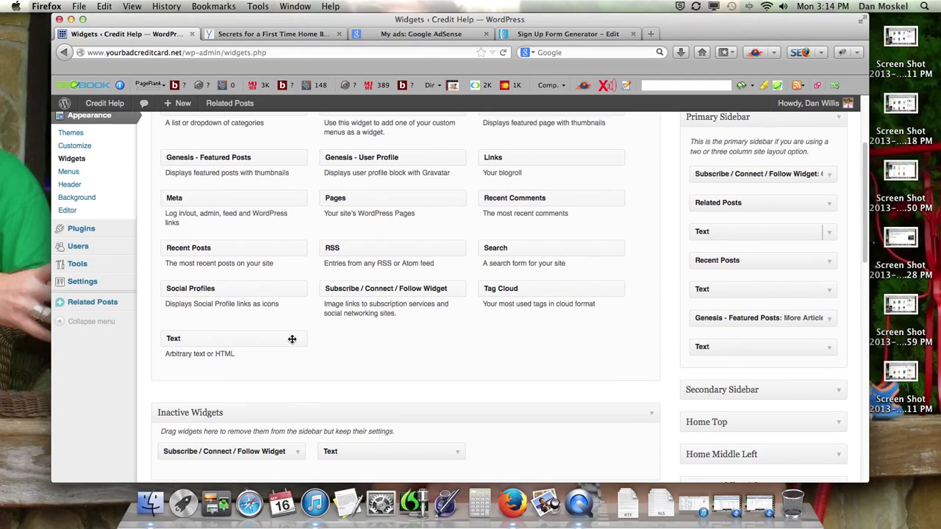
drag(271, 339, 798, 175)
click(747, 276)
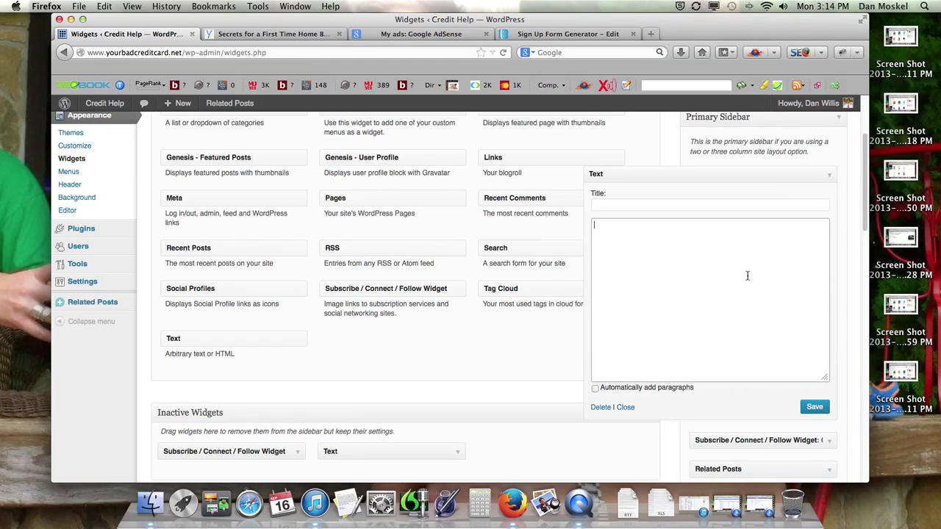
key(super+v)
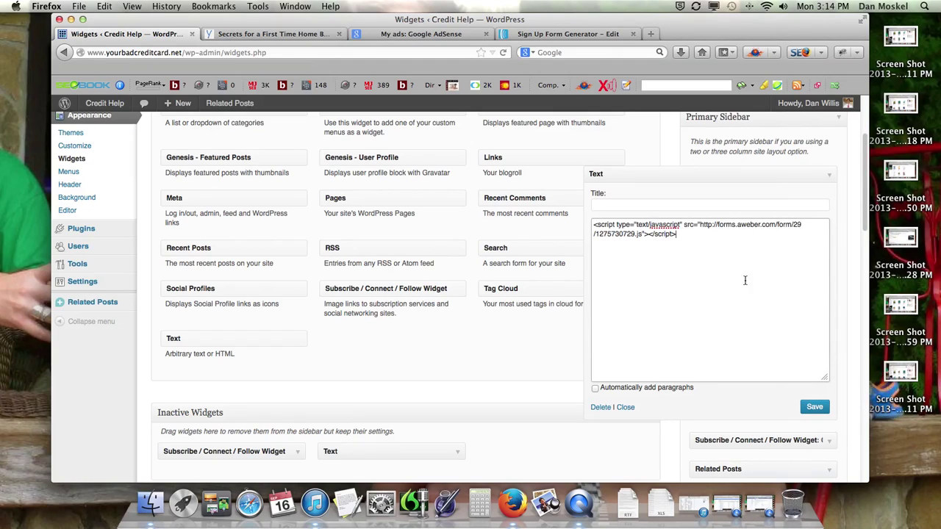
click(817, 410)
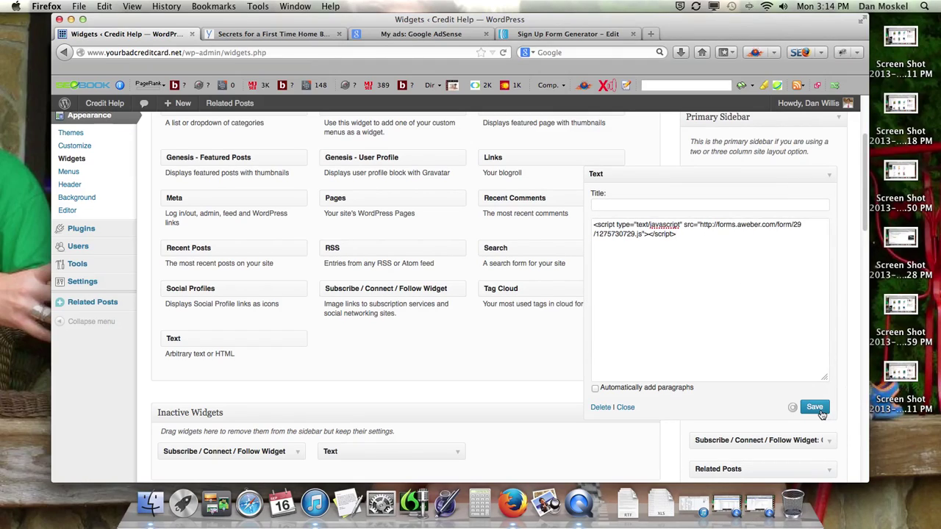
click(828, 178)
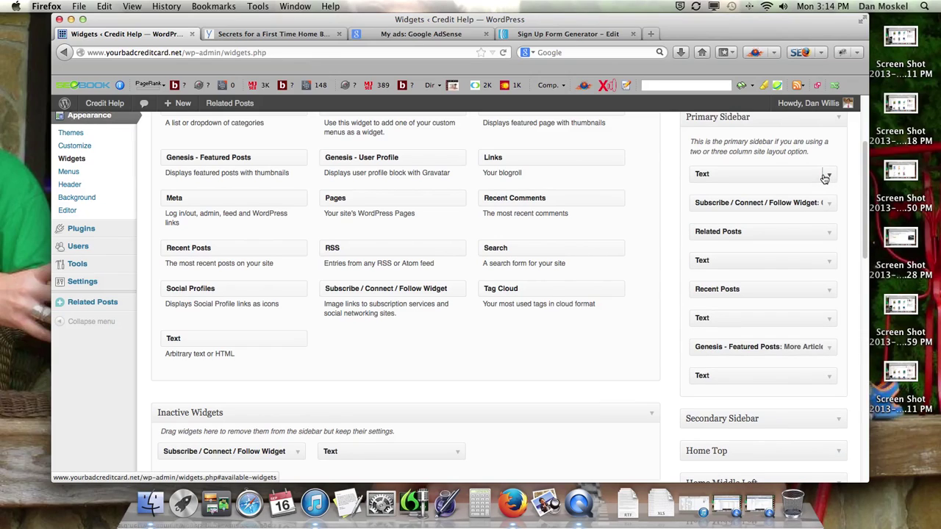
Step: Reload the "Secrets for a First Time Home Buyer with Bad Credit" post and check how the sign-up form displays in its sidebar
click(294, 34)
scroll(508, 220, up, 5)
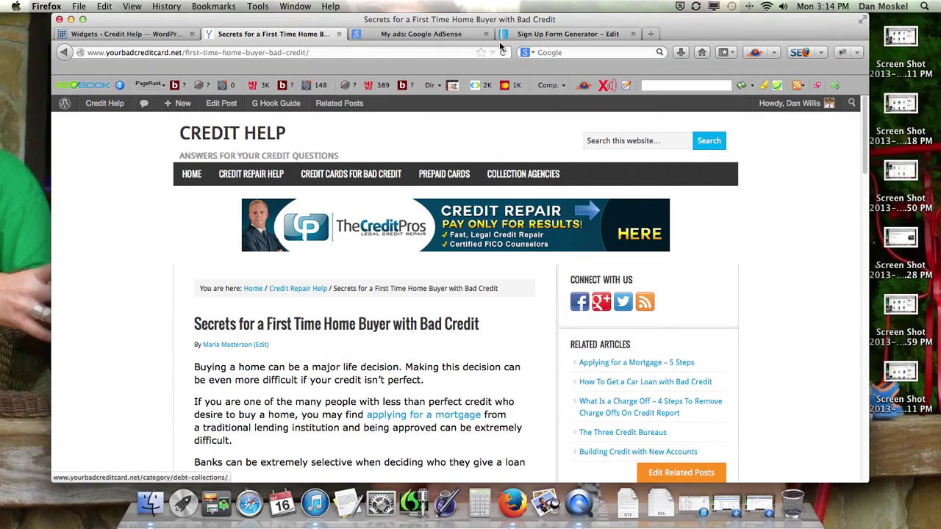
click(168, 37)
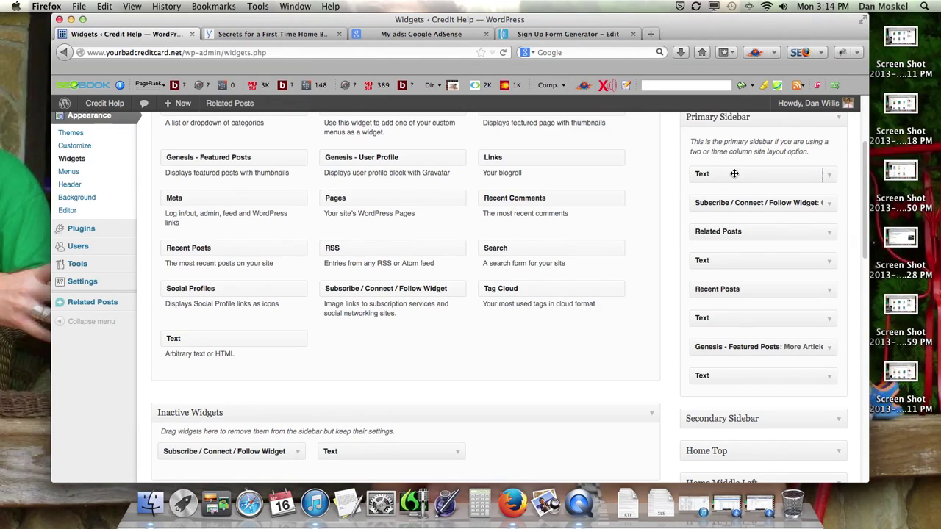
click(320, 35)
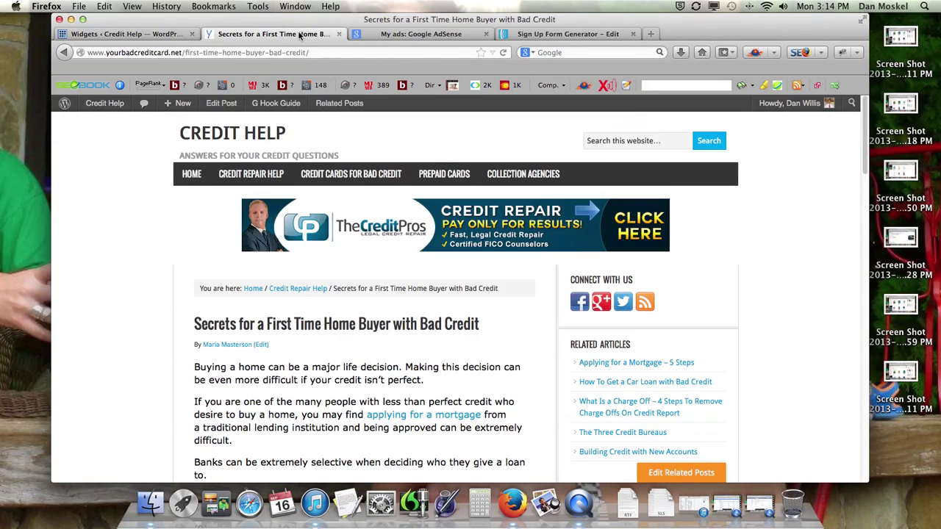
click(504, 54)
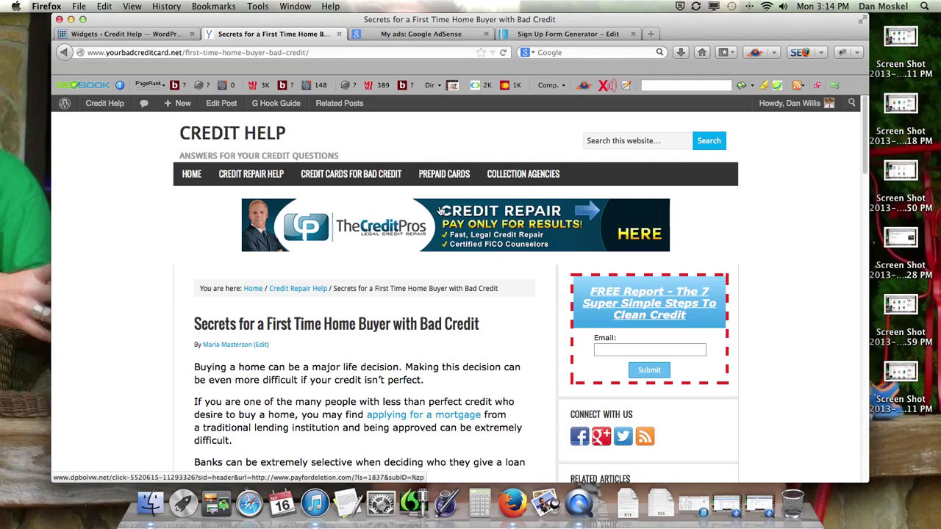
scroll(536, 328, down, 2)
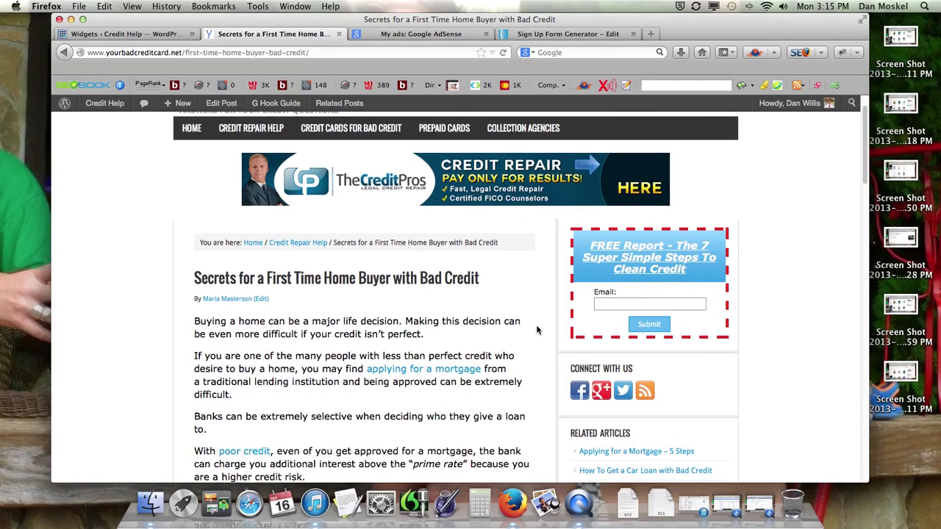
scroll(646, 302, down, 4)
scroll(646, 301, up, 6)
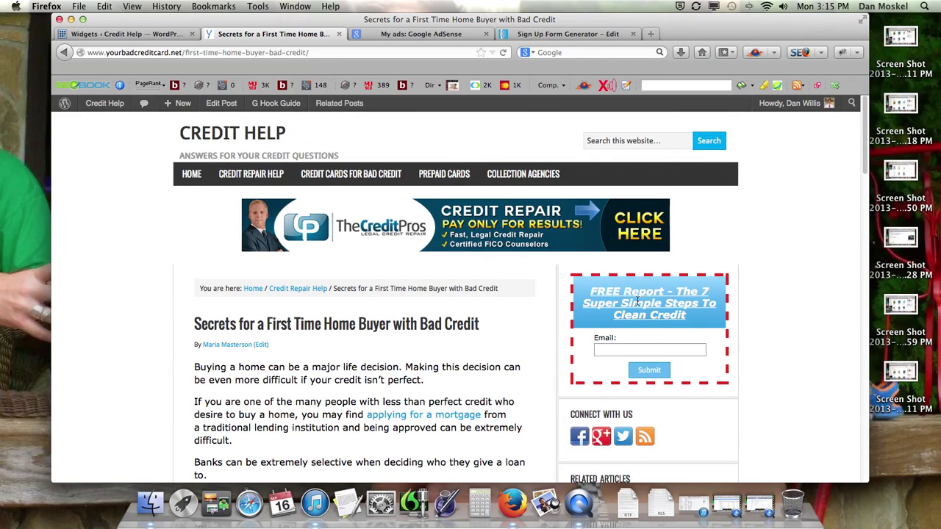
scroll(637, 302, down, 10)
scroll(637, 301, up, 10)
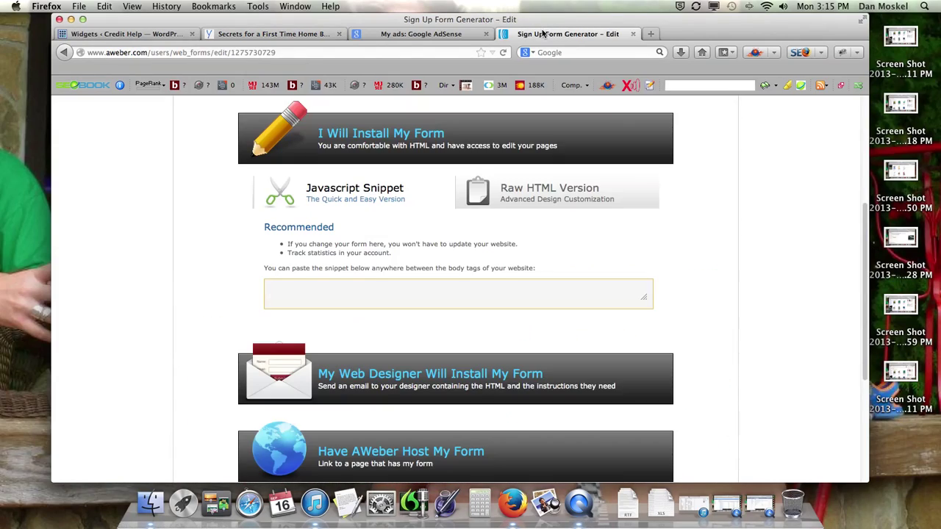
Step: Return to AWeber, open the list of sign-up forms and review the display, submission and conversion statistics of both forms
scroll(515, 220, up, 6)
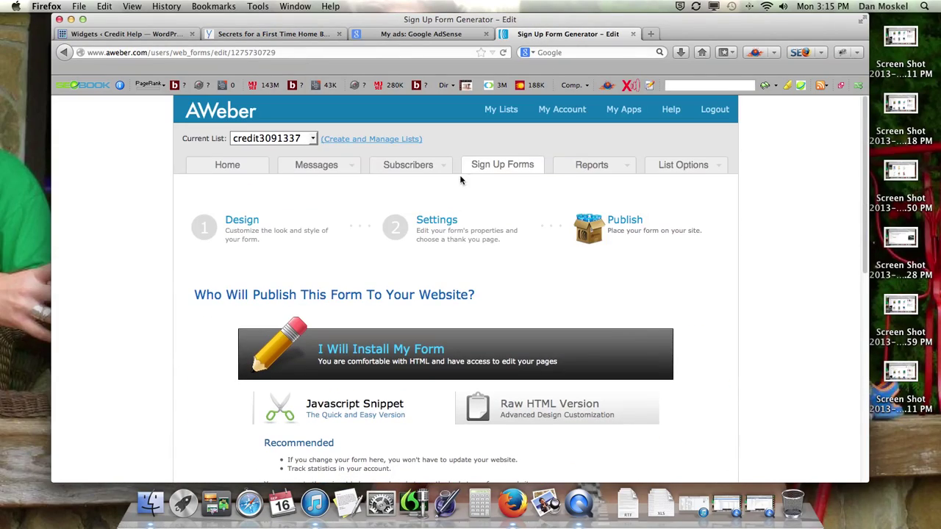
click(496, 167)
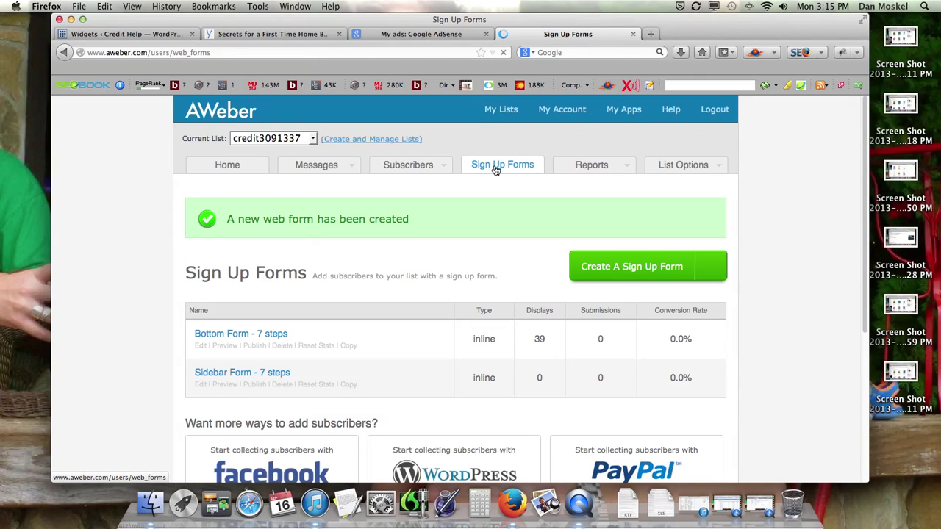
scroll(387, 276, down, 2)
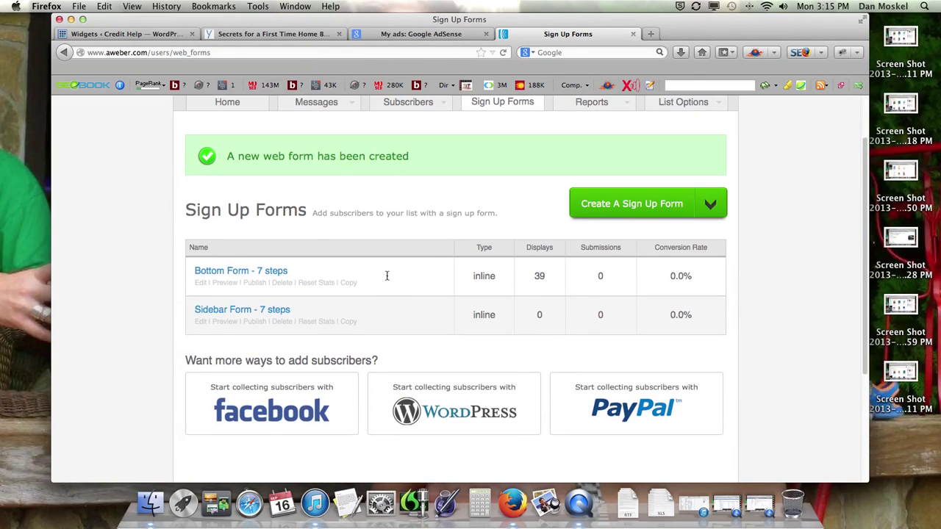
scroll(387, 276, down, 1)
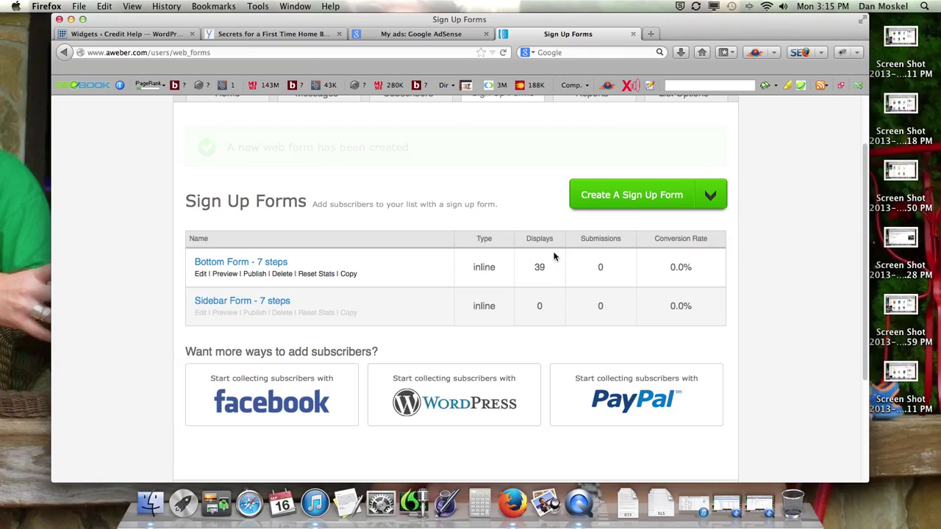
mouse_move(545, 179)
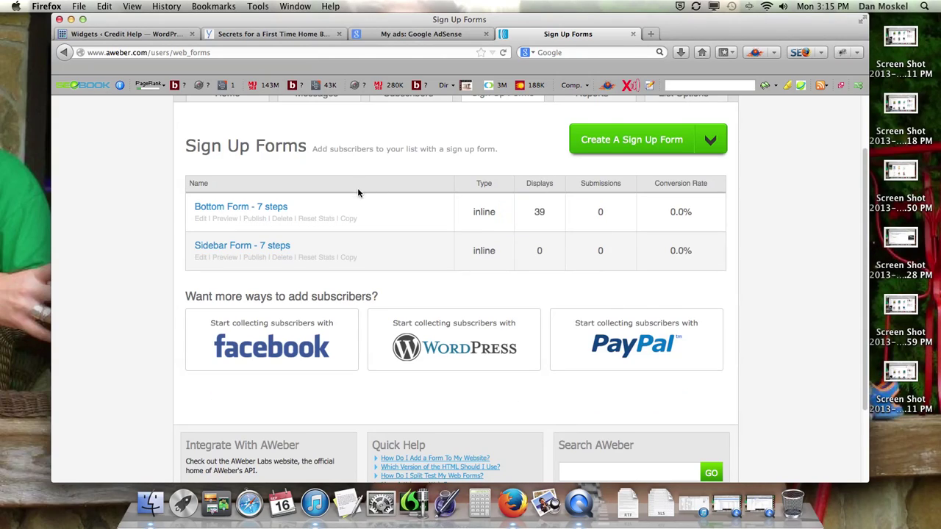
scroll(358, 204, down, 3)
scroll(358, 210, up, 4)
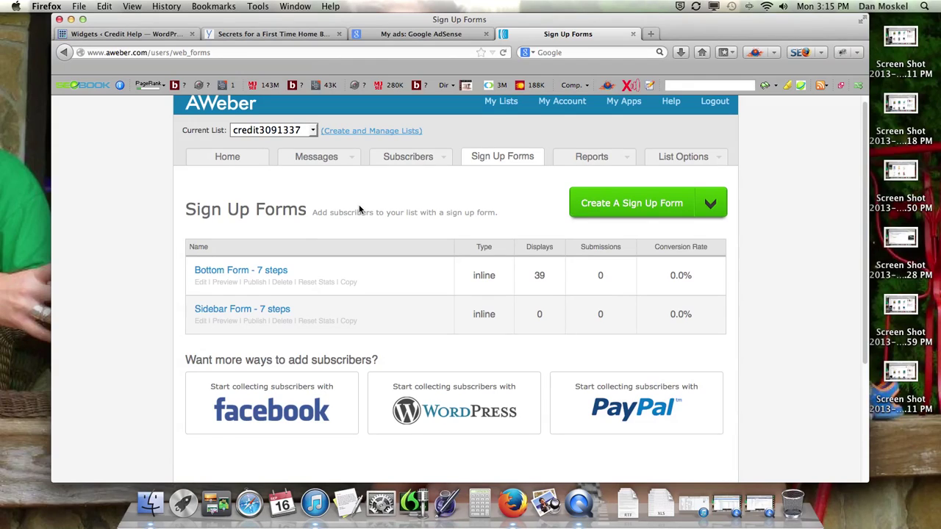
scroll(428, 231, up, 1)
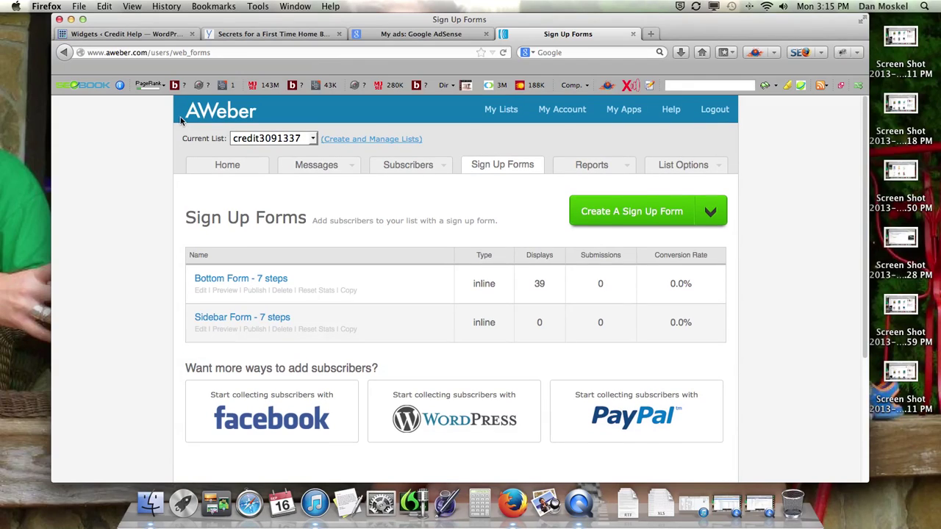
key(ctrl+super+Escape)
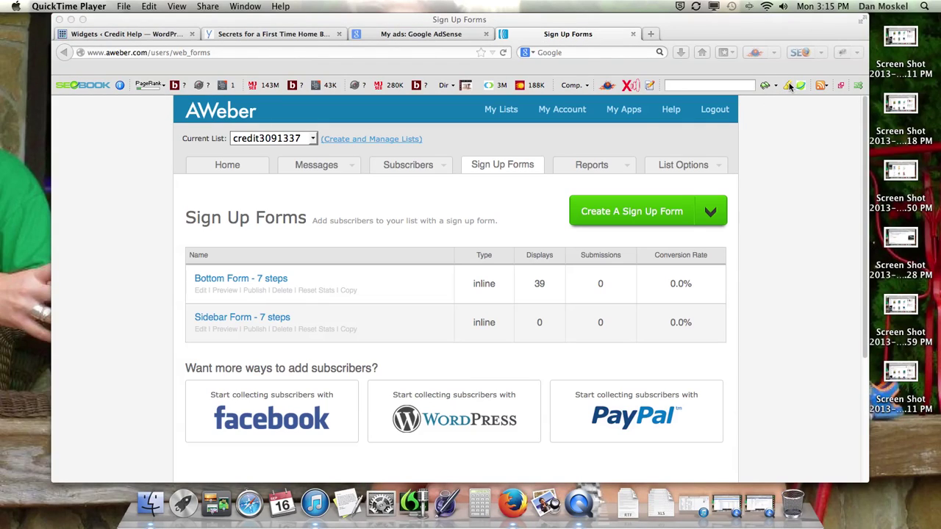
scroll(434, 218, down, 1)
scroll(434, 218, down, 5)
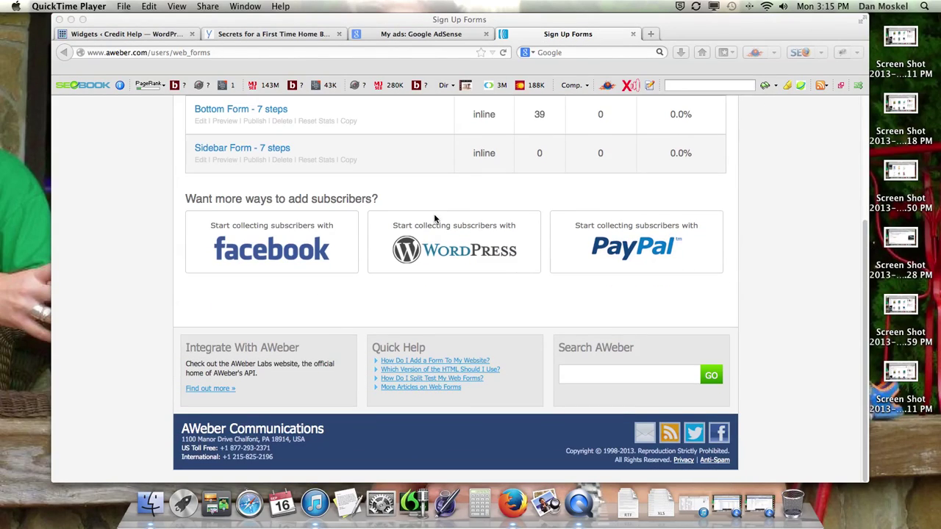
scroll(434, 218, up, 4)
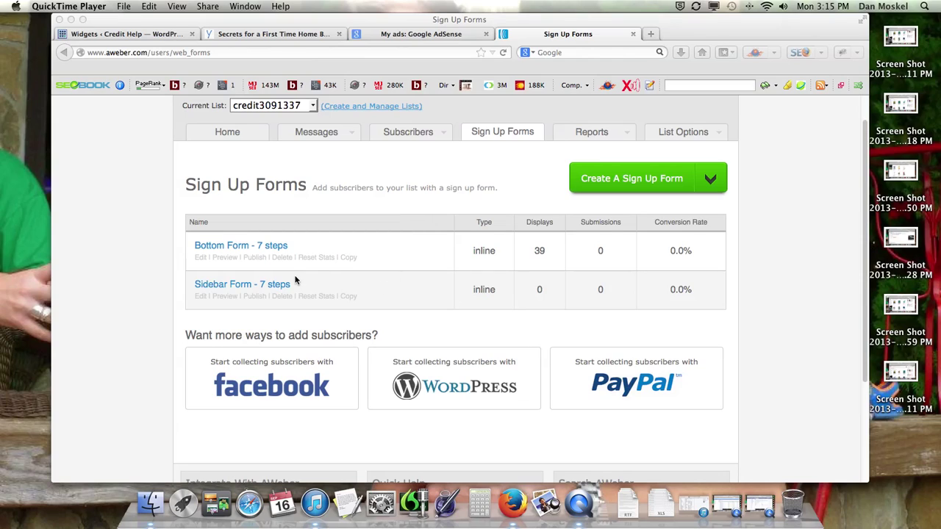
scroll(403, 225, up, 1)
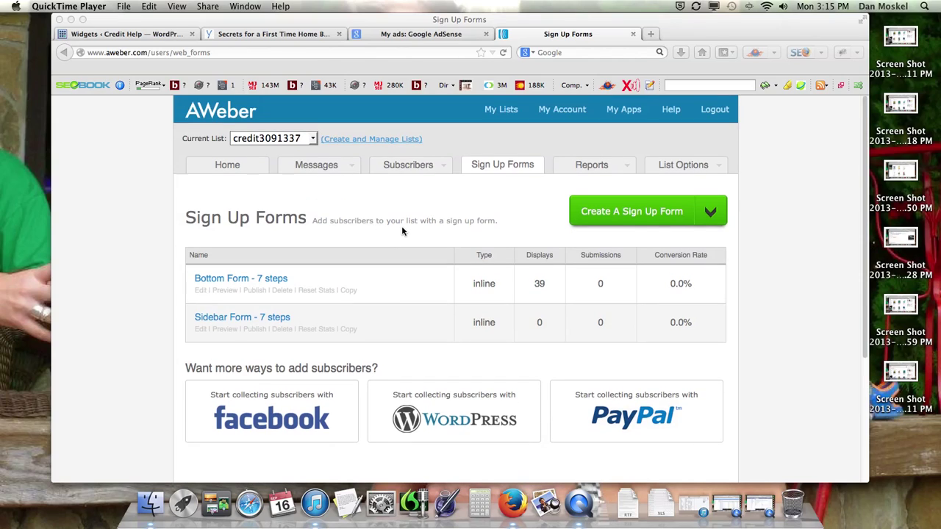
Step: Go back to the post and enter the test text "jkdjsfkdsjfsldk" in the sidebar form's Email field
click(316, 34)
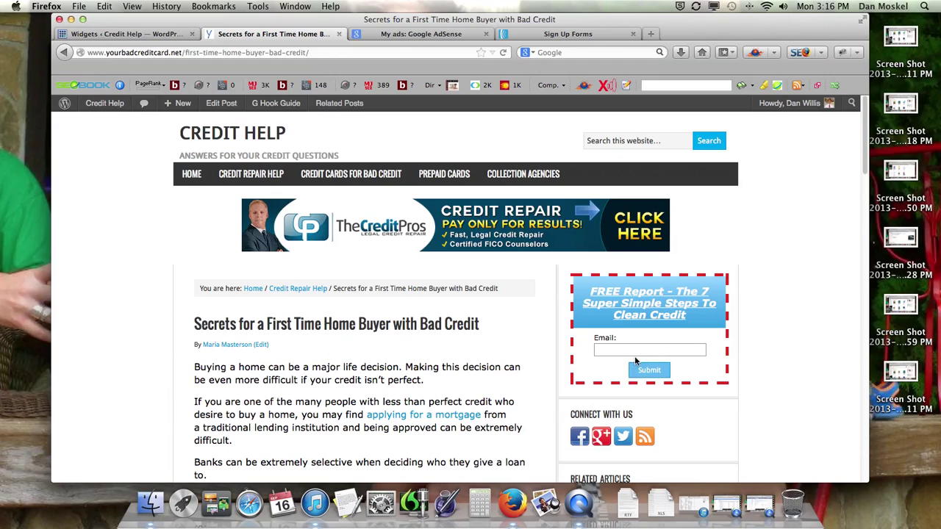
click(639, 351)
text(jkdjsfkdsjfsldk)
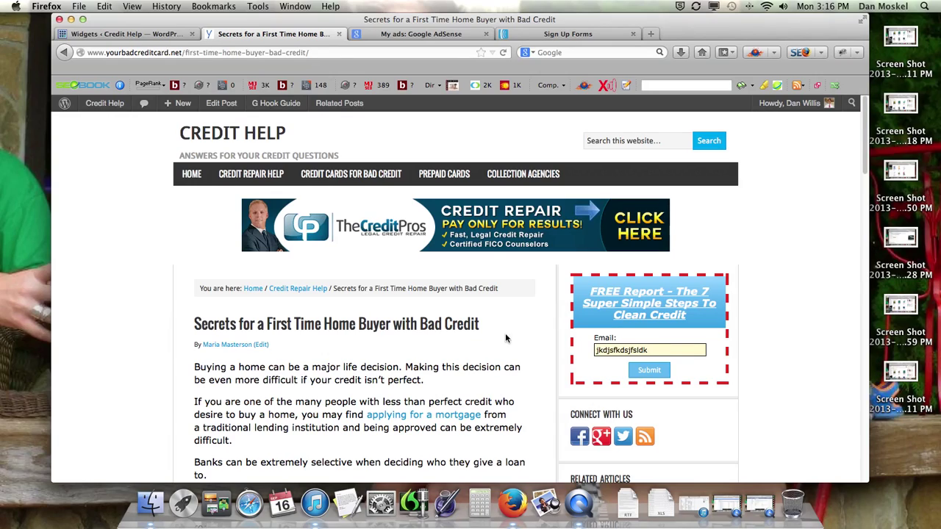
Step: Highlight the words "First Time Home Buyer with Bad Credit" in the post's title
scroll(497, 350, down, 1)
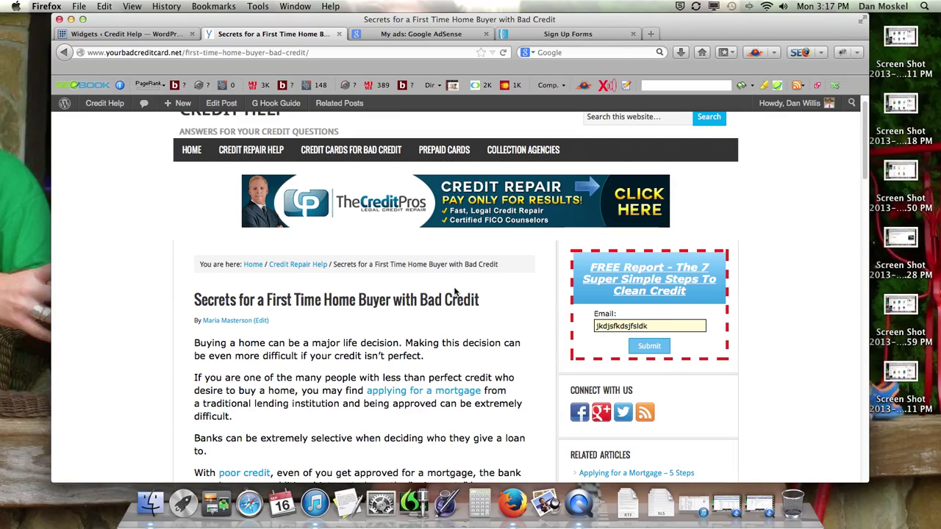
drag(267, 300, 514, 303)
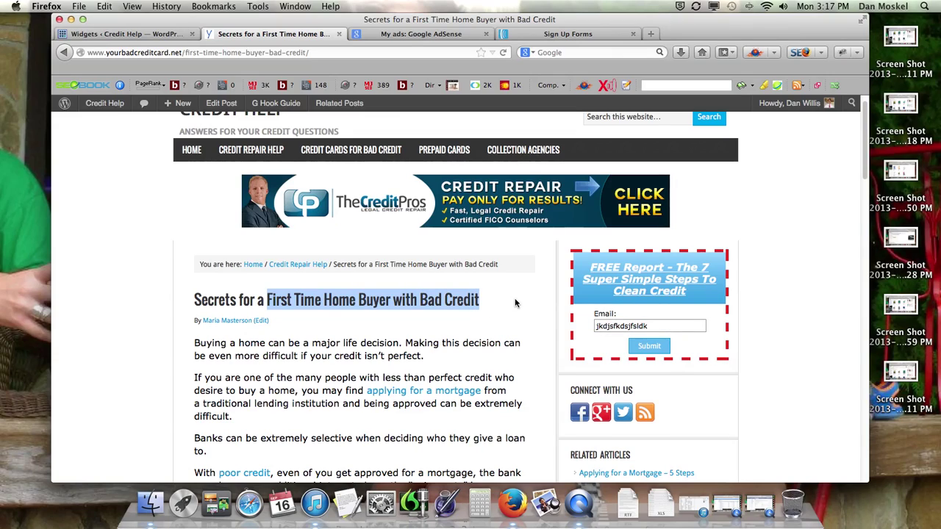